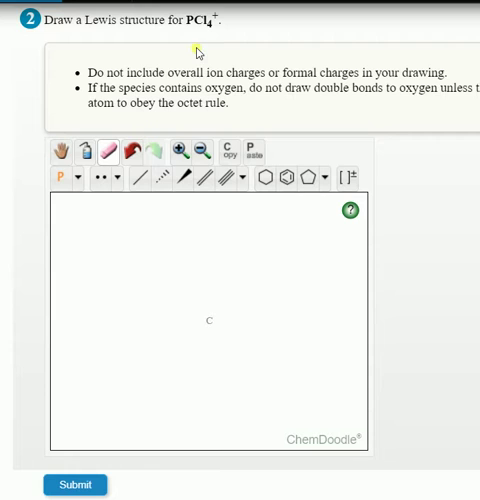
Step: Choose phosphorus (P) from the element palette after briefly opening the Periodic Table
{"action": "left_click", "coordinate": [209, 320]}
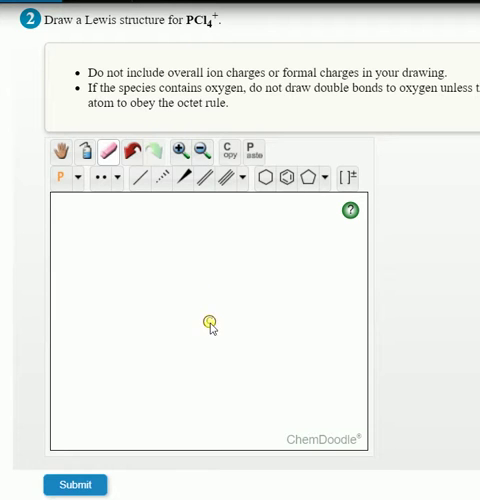
{"action": "left_click", "coordinate": [79, 180]}
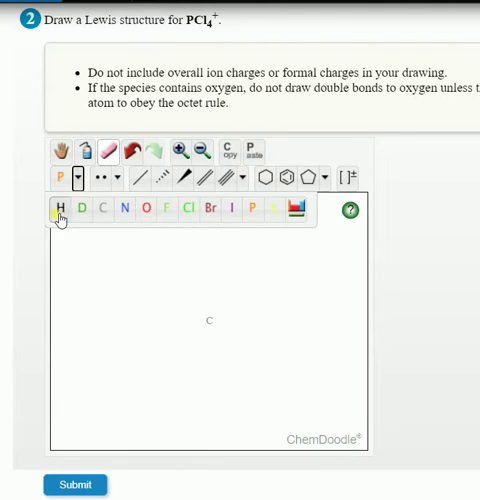
{"action": "left_click", "coordinate": [300, 213]}
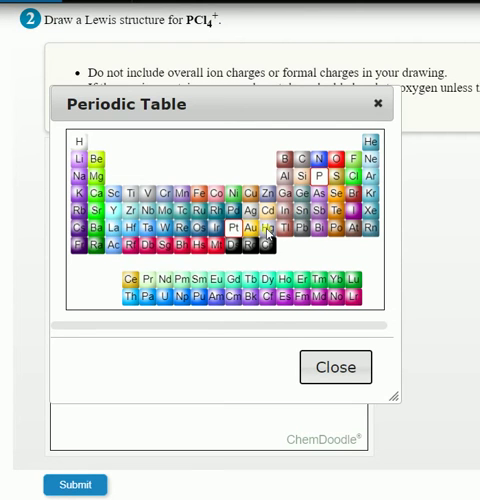
{"action": "left_click", "coordinate": [381, 104]}
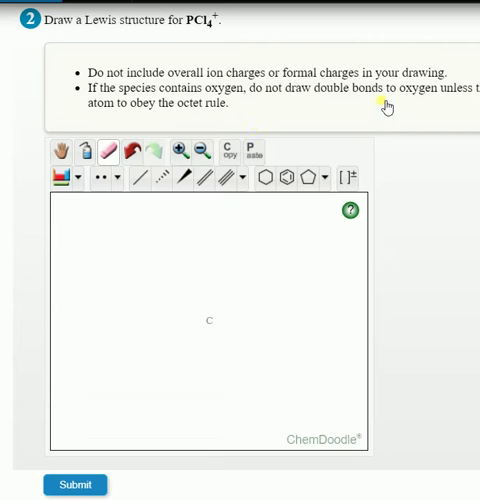
{"action": "left_click", "coordinate": [78, 179]}
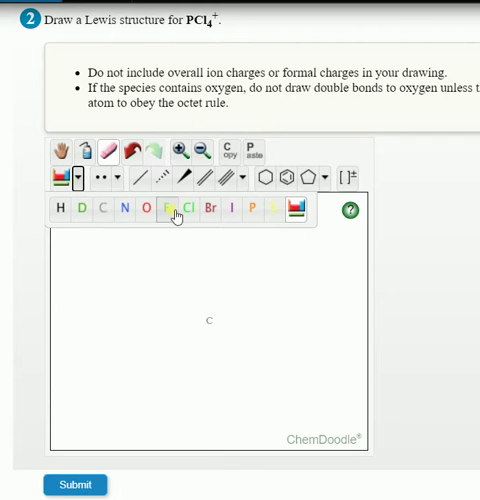
{"action": "left_click", "coordinate": [250, 210]}
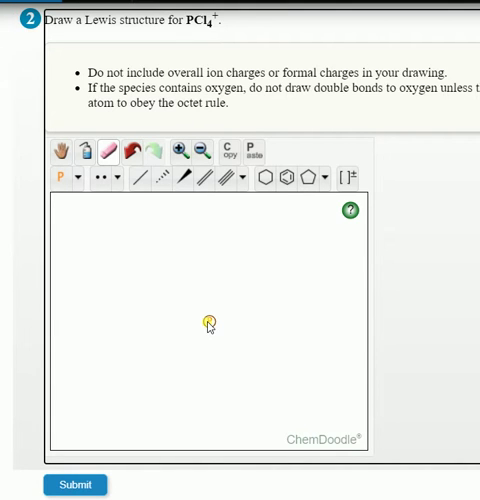
Step: Place a phosphorus atom at the canvas centre, zoom in, and select chlorine (Cl)
{"action": "left_click", "coordinate": [209, 322]}
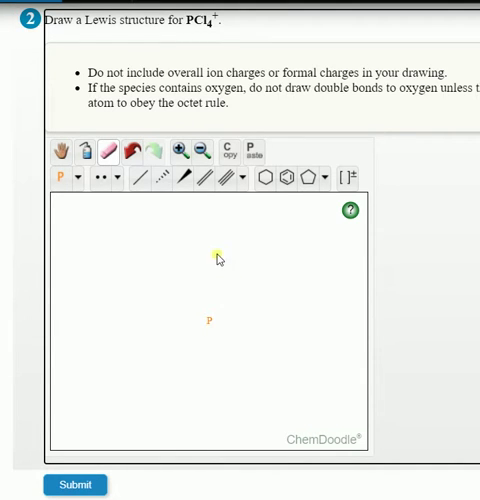
{"action": "left_click", "coordinate": [181, 152]}
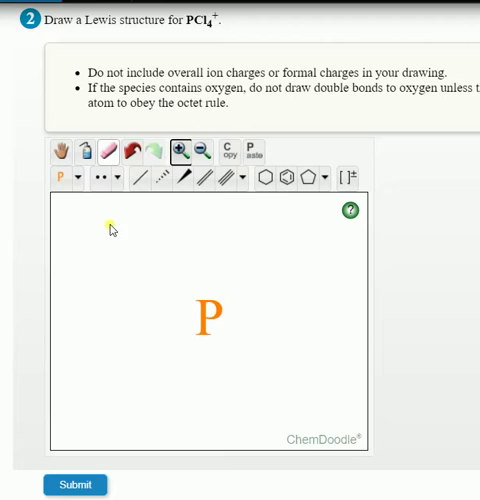
{"action": "left_click", "coordinate": [78, 178]}
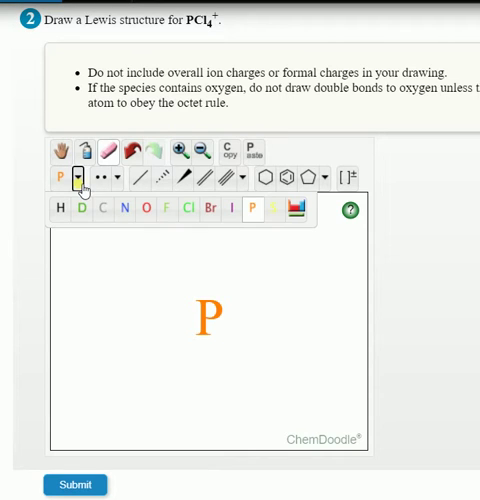
{"action": "left_click", "coordinate": [185, 210]}
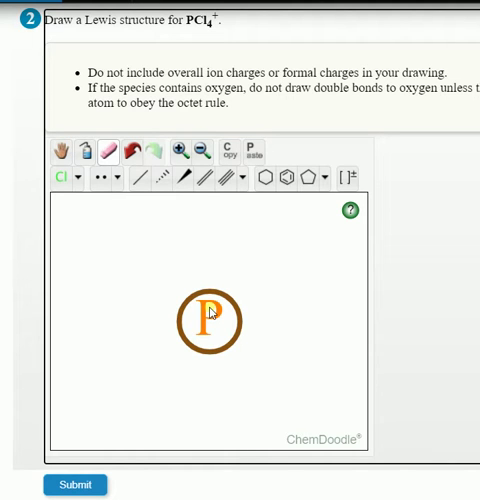
Step: Draw four P–Cl bonds: upper-right, lower-right, lower-left and upper-left of phosphorus
{"action": "left_click_drag", "start_coordinate": [210, 313], "coordinate": [254, 266]}
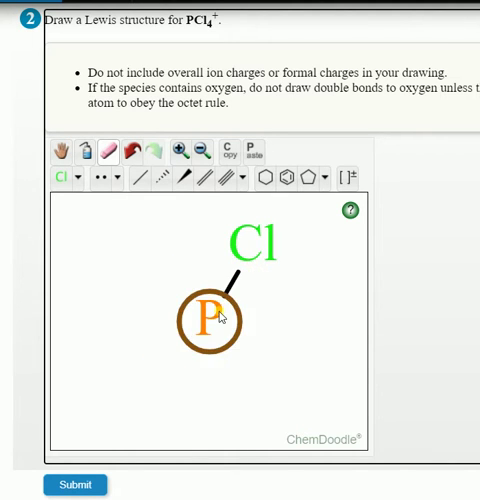
{"action": "left_click_drag", "start_coordinate": [219, 320], "coordinate": [272, 350]}
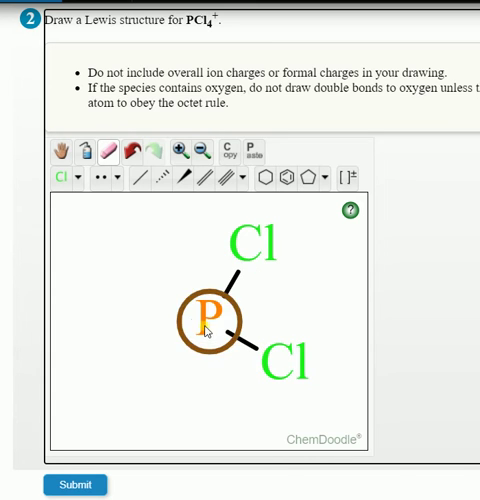
{"action": "left_click_drag", "start_coordinate": [205, 330], "coordinate": [150, 365]}
{"action": "left_click_drag", "start_coordinate": [207, 322], "coordinate": [146, 284]}
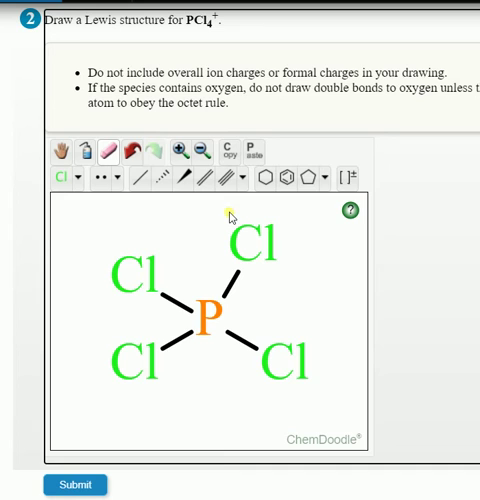
Step: Add three lone pairs to each of the four chlorine atoms
{"action": "left_click", "coordinate": [119, 180]}
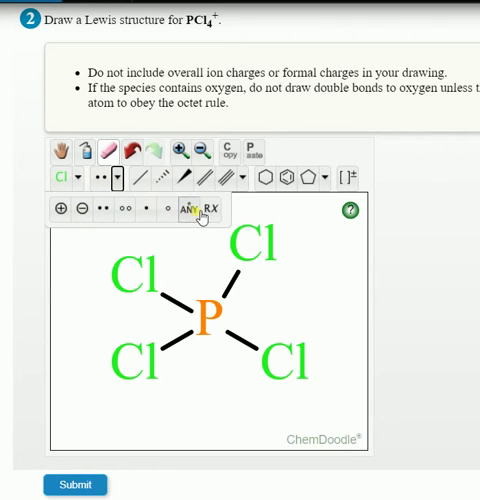
{"action": "left_click", "coordinate": [107, 219]}
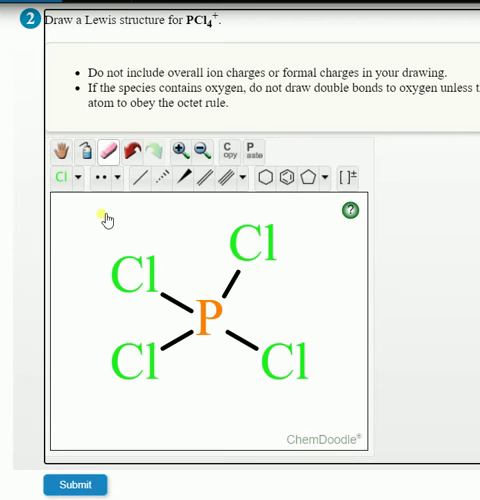
{"action": "left_click", "coordinate": [132, 281]}
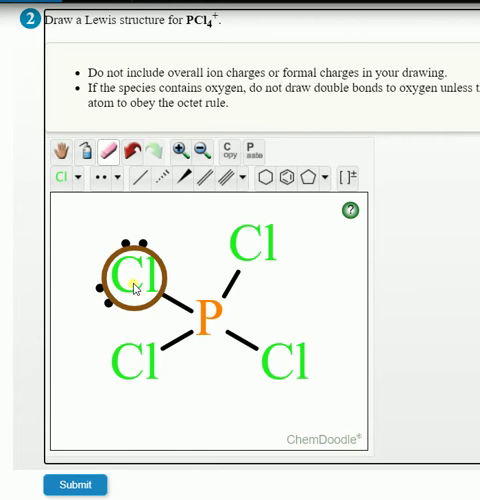
{"action": "left_click", "coordinate": [132, 281]}
{"action": "left_click", "coordinate": [250, 248]}
{"action": "left_click", "coordinate": [250, 248]}
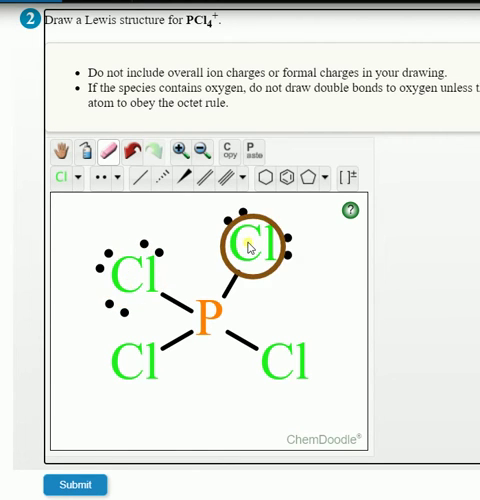
{"action": "left_click", "coordinate": [288, 358]}
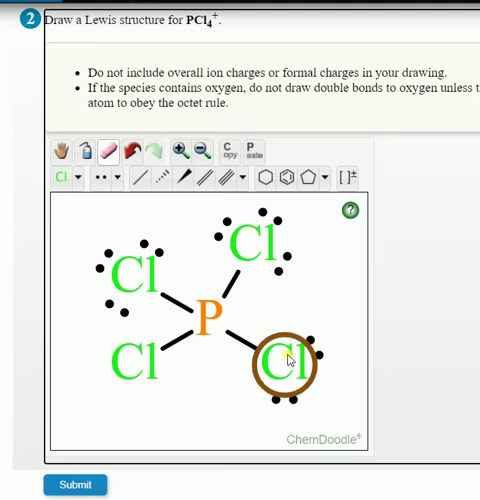
{"action": "left_click", "coordinate": [288, 358]}
{"action": "left_click", "coordinate": [129, 359]}
{"action": "left_click", "coordinate": [129, 359]}
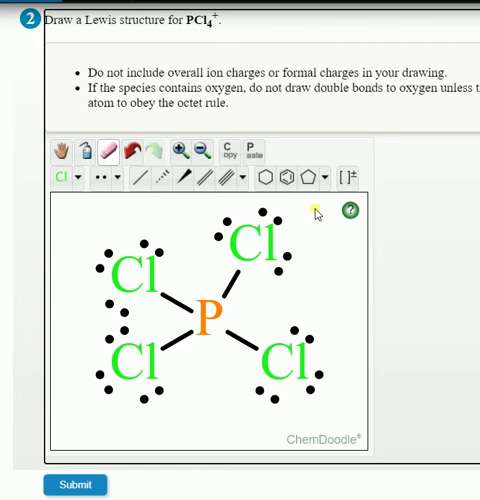
{"action": "left_click", "coordinate": [346, 180]}
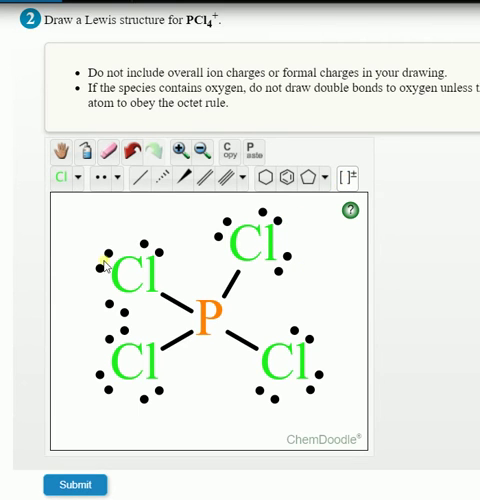
Step: Drag square brackets around the entire PCl4 structure
{"action": "left_click_drag", "start_coordinate": [72, 209], "coordinate": [338, 428]}
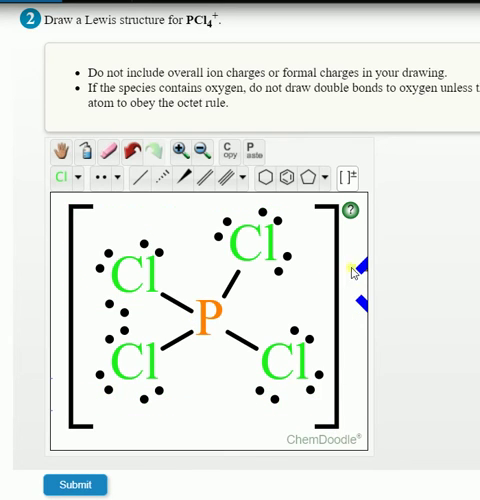
Step: Zoom out and set the bracket charge to a single positive charge (+)
{"action": "left_click", "coordinate": [202, 151]}
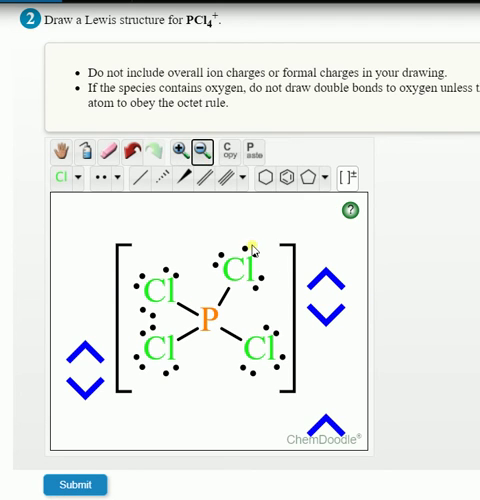
{"action": "left_click", "coordinate": [321, 315]}
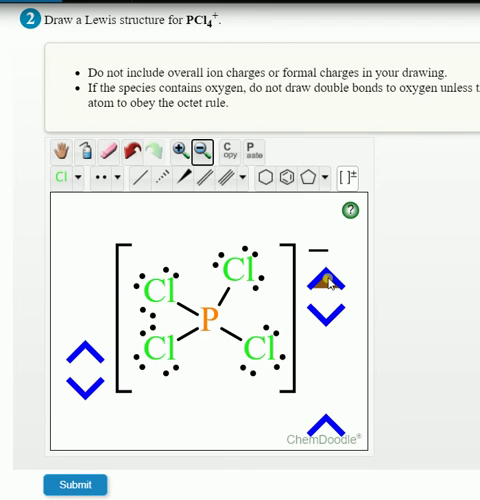
{"action": "left_click", "coordinate": [327, 316]}
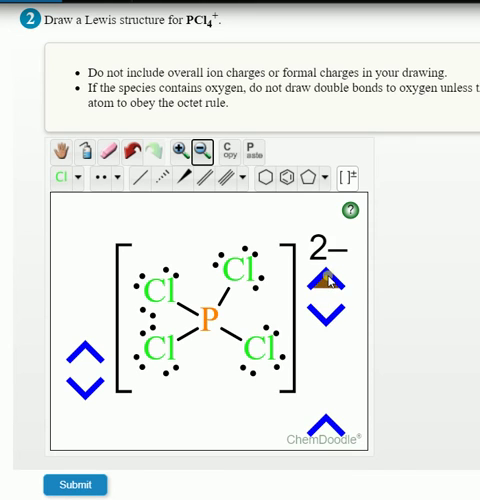
{"action": "left_click", "coordinate": [325, 280]}
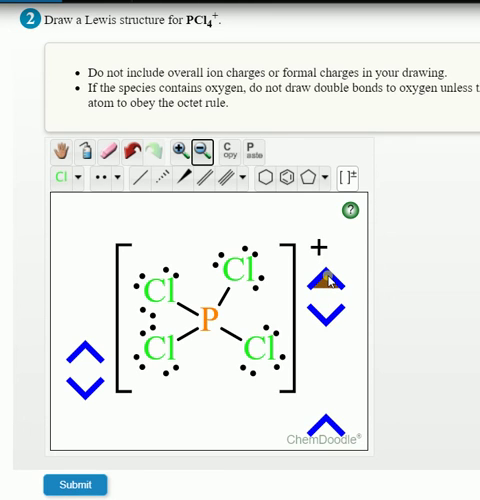
{"action": "left_click", "coordinate": [325, 280]}
{"action": "left_click", "coordinate": [328, 316]}
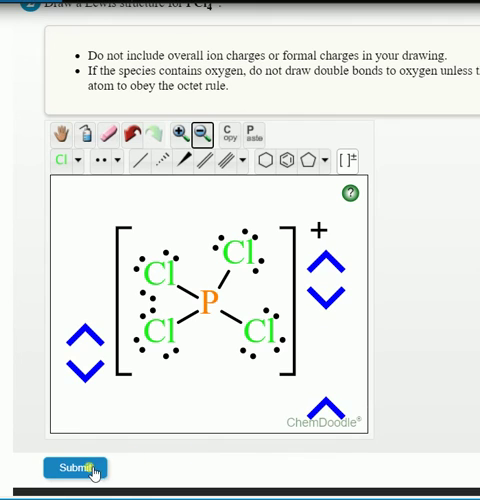
Step: Submit the PCl4+ Lewis structure for grading
{"action": "left_click", "coordinate": [93, 470]}
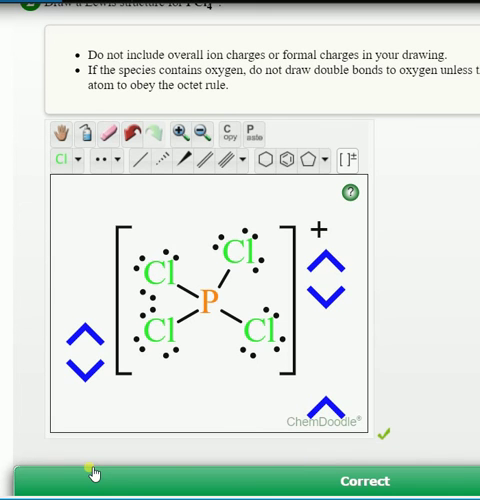